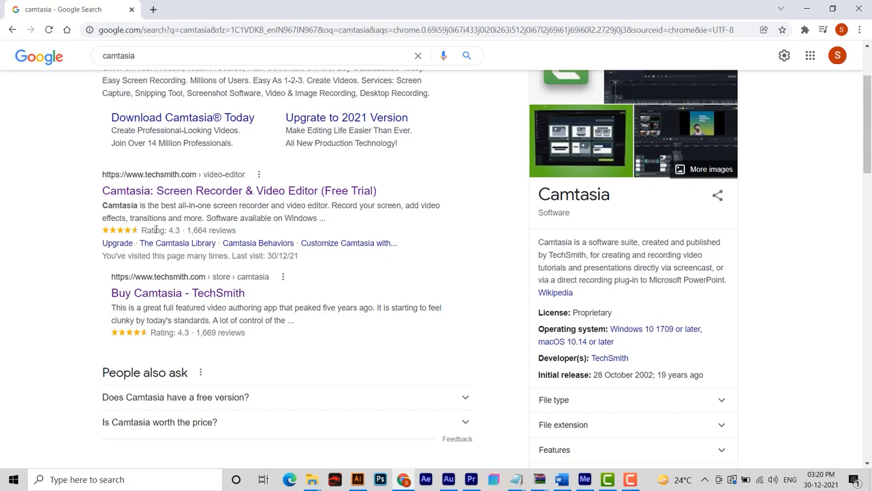
# Step: Open TechSmith's Camtasia video editor page from the search results and go to its free trial download page
pyautogui.click(236, 194)
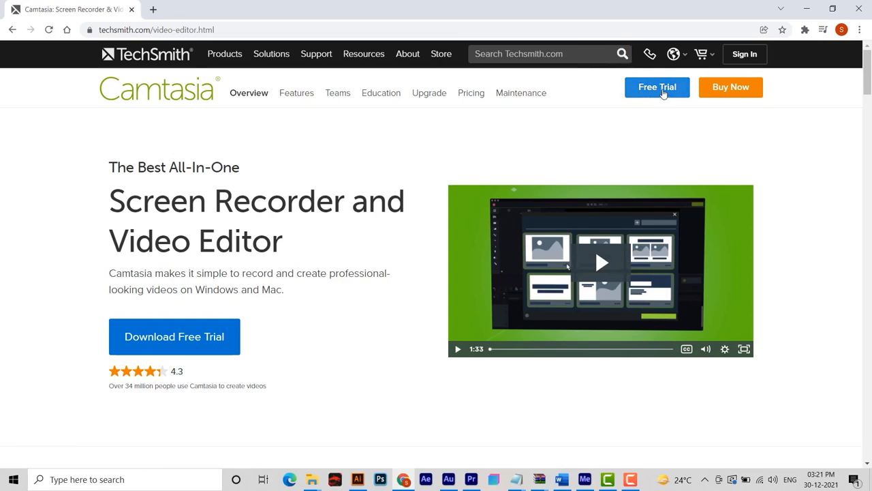
pyautogui.click(660, 91)
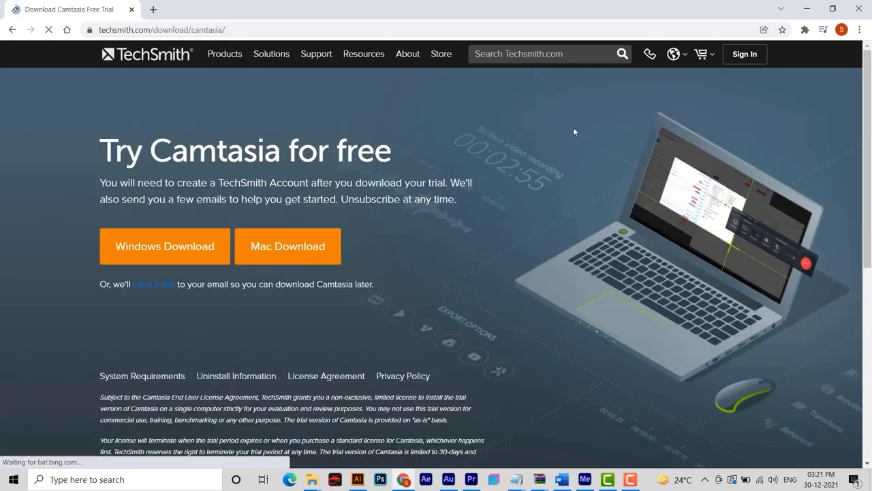
pyautogui.scroll(-1, 400, 190)
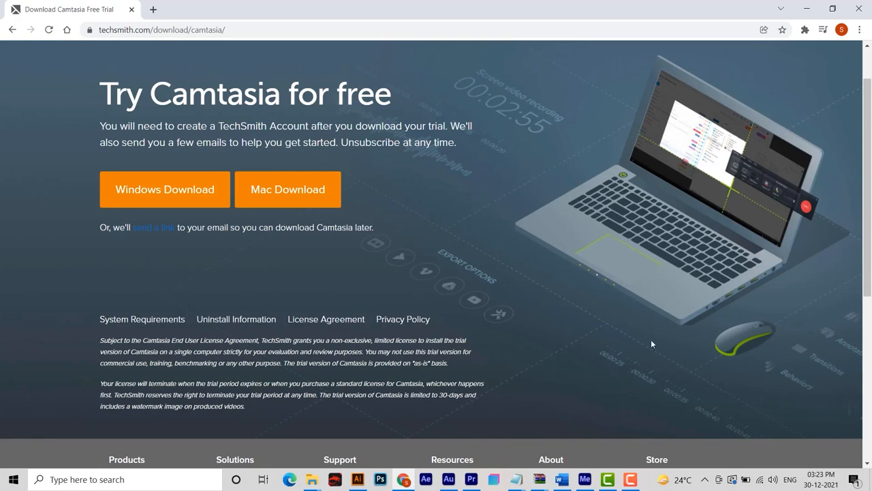
# Step: Switch to Camtasia, hide the Properties pane and show it again
pyautogui.click(608, 480)
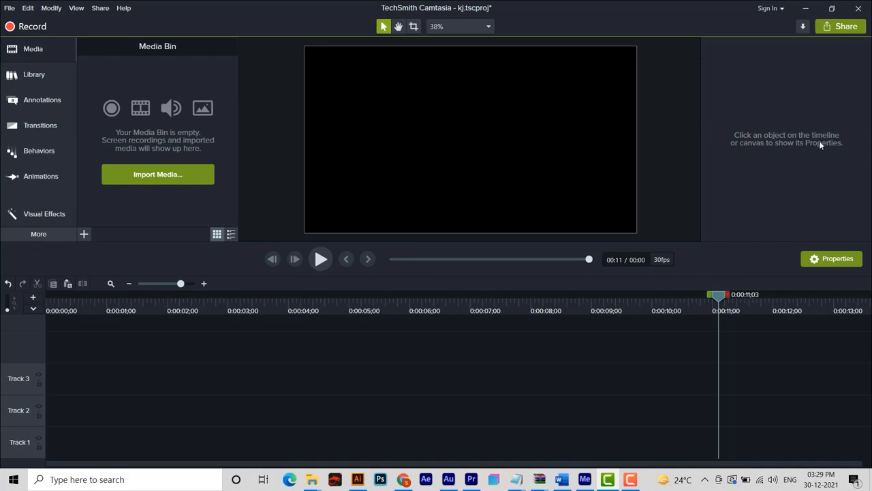
pyautogui.click(835, 260)
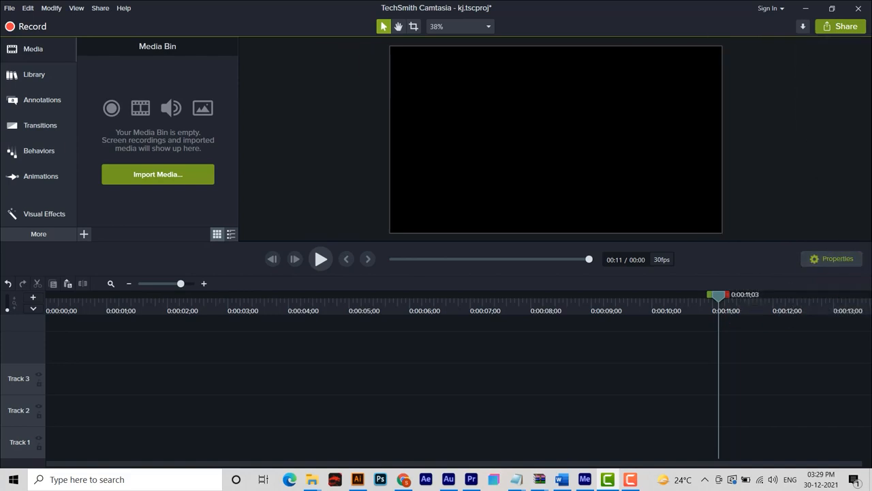
pyautogui.click(837, 260)
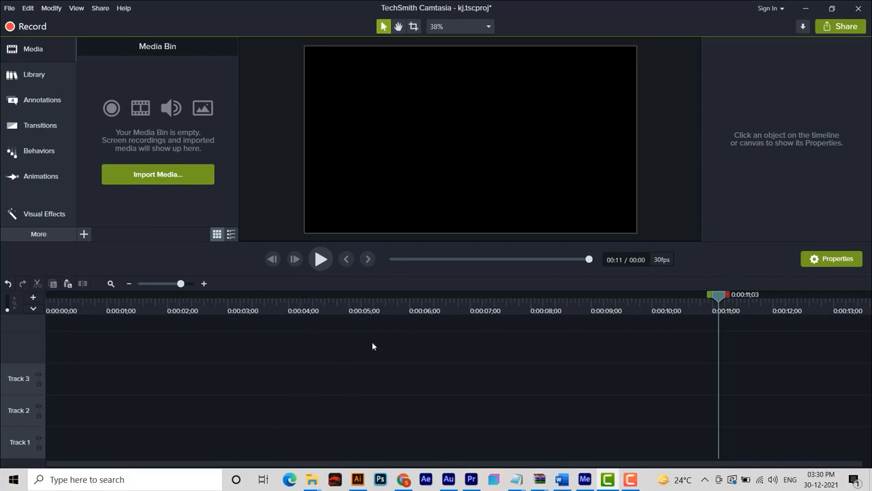
# Step: Move the timeline playhead to 0:00:05;25, and try zooming the timeline scale out and back in
pyautogui.moveTo(720, 302); pyautogui.dragTo(400, 321)
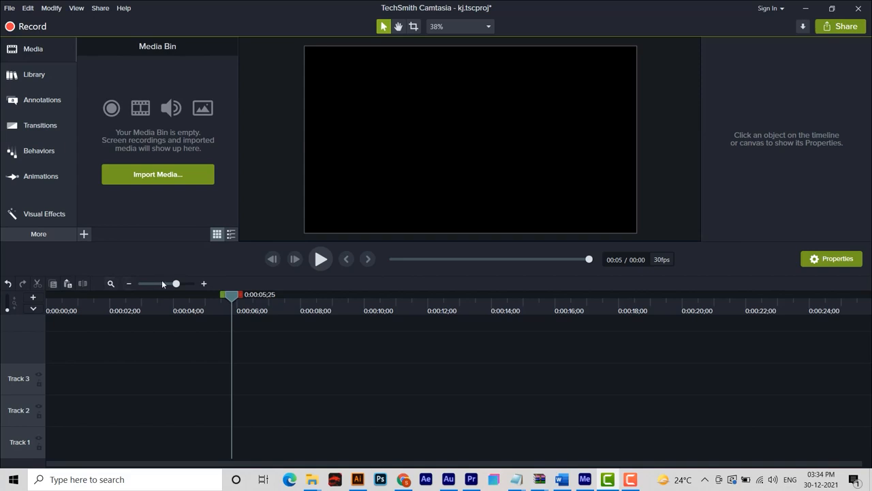
pyautogui.click(128, 284)
pyautogui.click(128, 284)
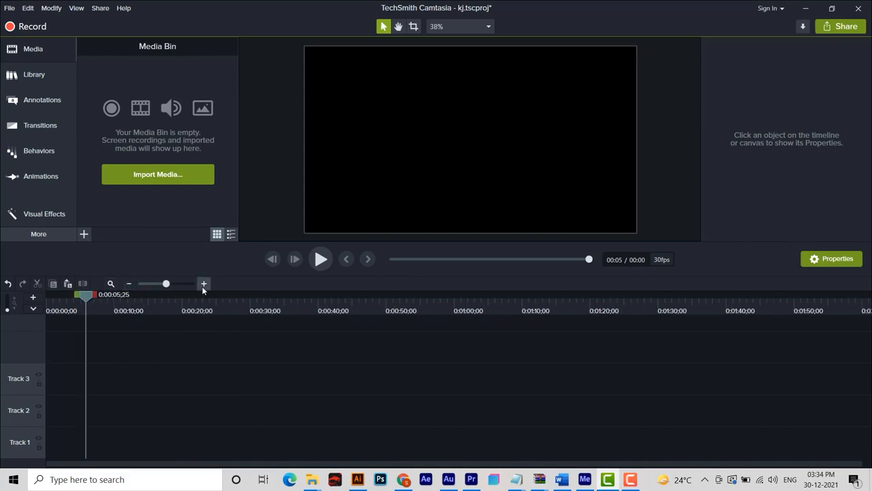
pyautogui.click(202, 286)
pyautogui.click(203, 286)
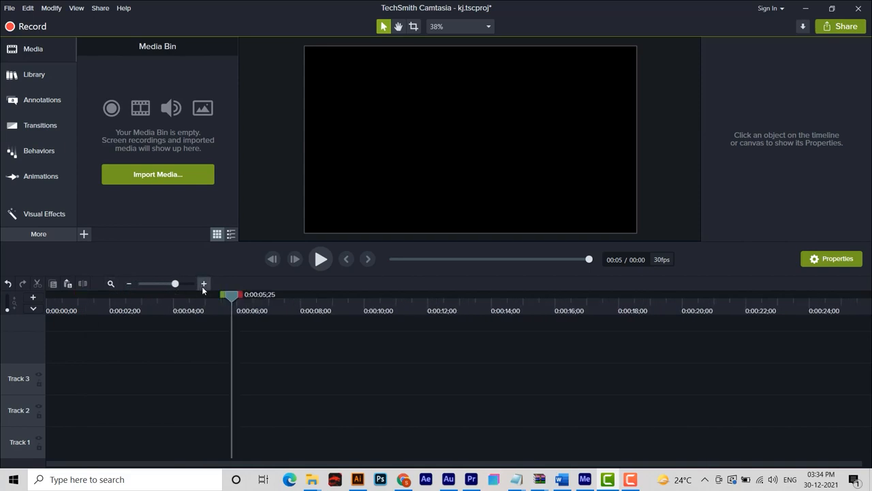
pyautogui.click(129, 284)
pyautogui.click(129, 284)
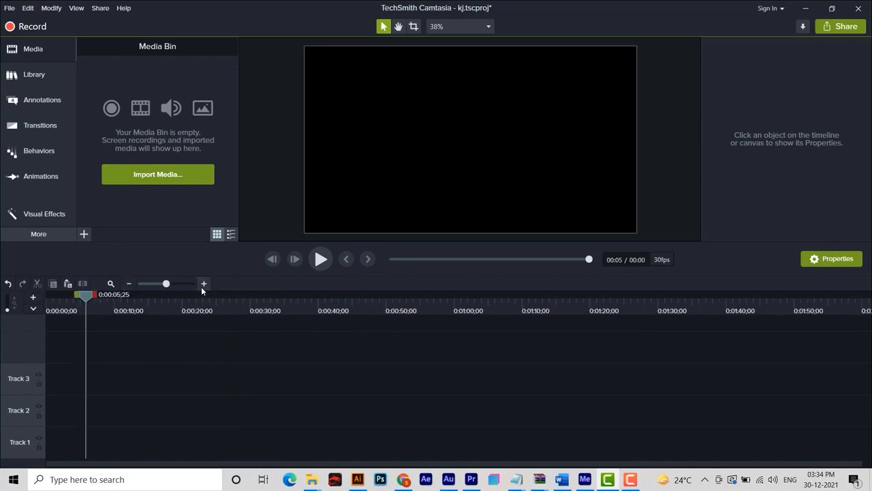
pyautogui.click(203, 284)
pyautogui.click(203, 284)
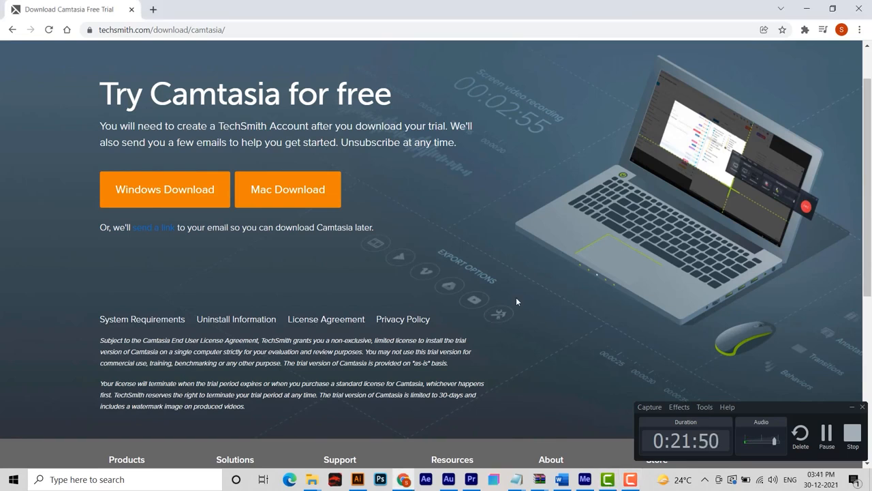
# Step: Switch to Camtasia and import the first four nature videos from the NATURE folder, continuing despite the external drive warning
pyautogui.click(606, 478)
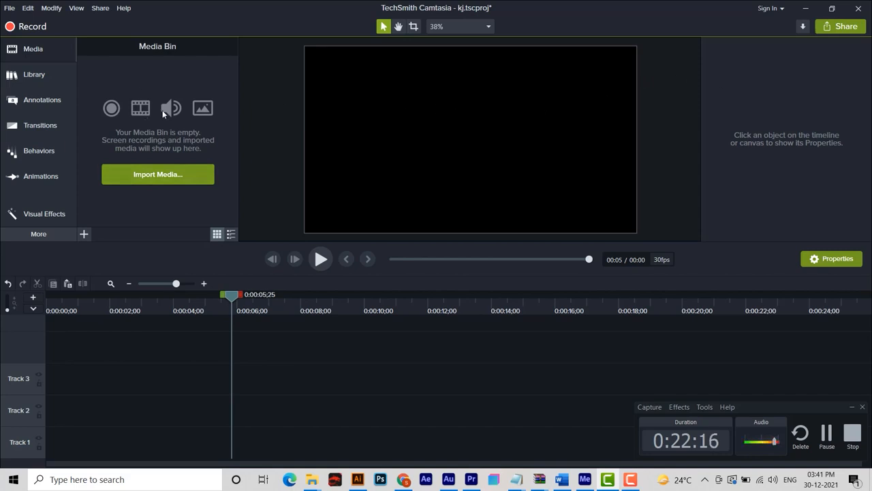
pyautogui.click(170, 174)
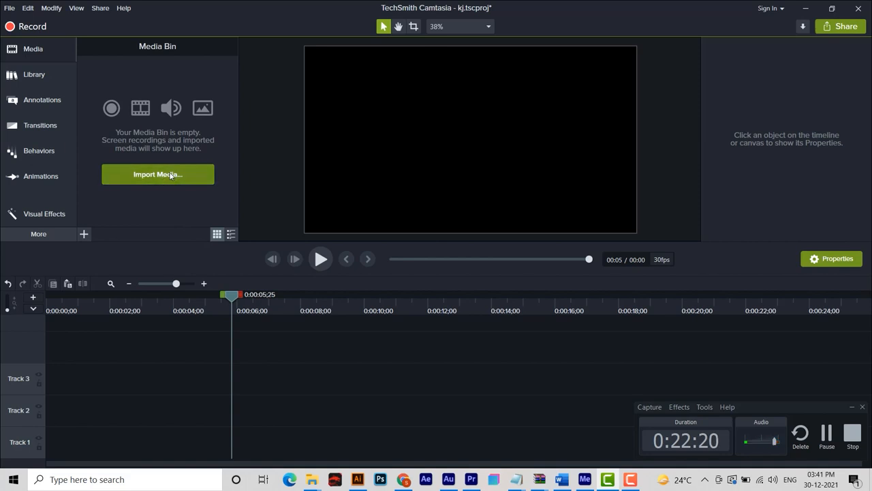
pyautogui.moveTo(96, 75); pyautogui.dragTo(325, 128)
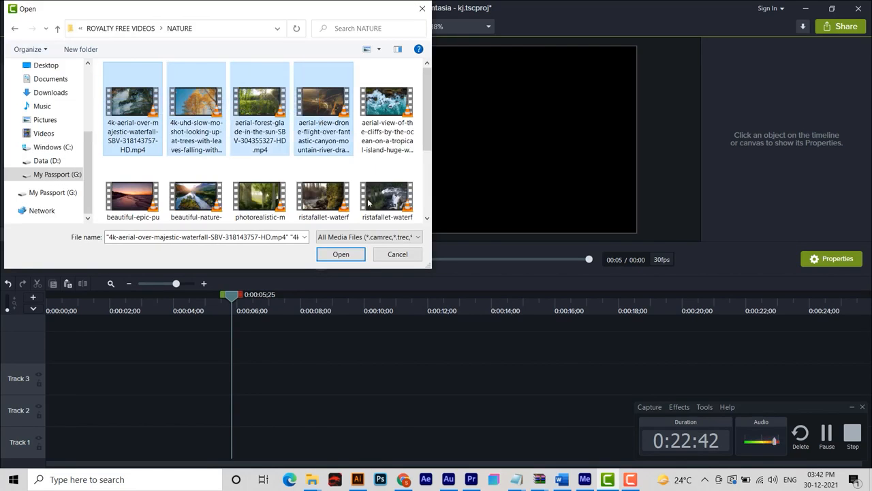
pyautogui.click(345, 257)
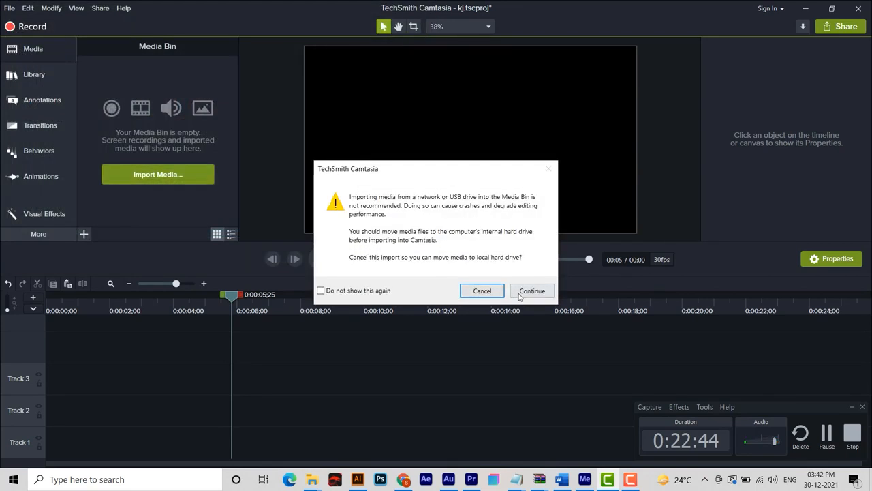
pyautogui.click(520, 295)
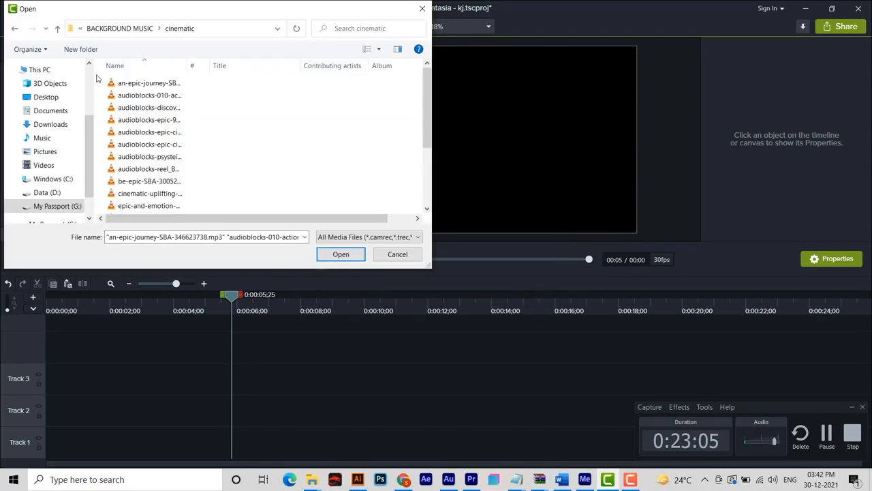
# Step: Import the first four audio tracks from the cinematic background music folder into the media bin
pyautogui.moveTo(97, 75); pyautogui.dragTo(210, 121)
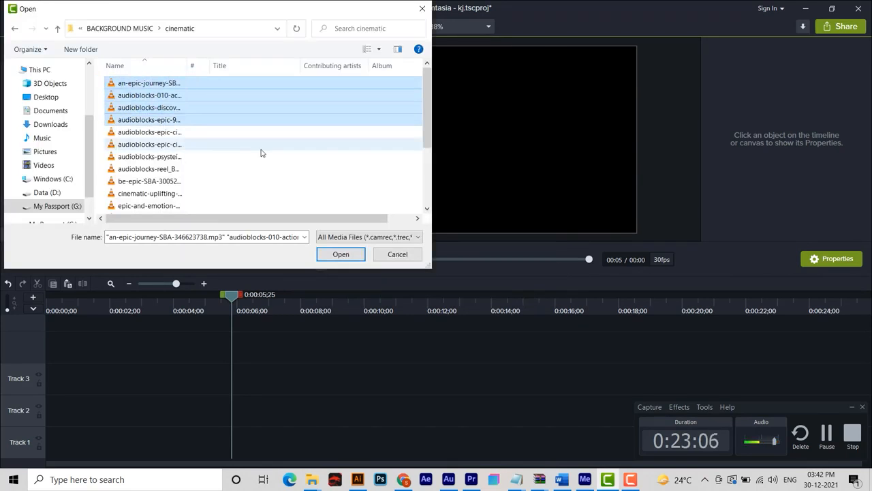
pyautogui.click(341, 254)
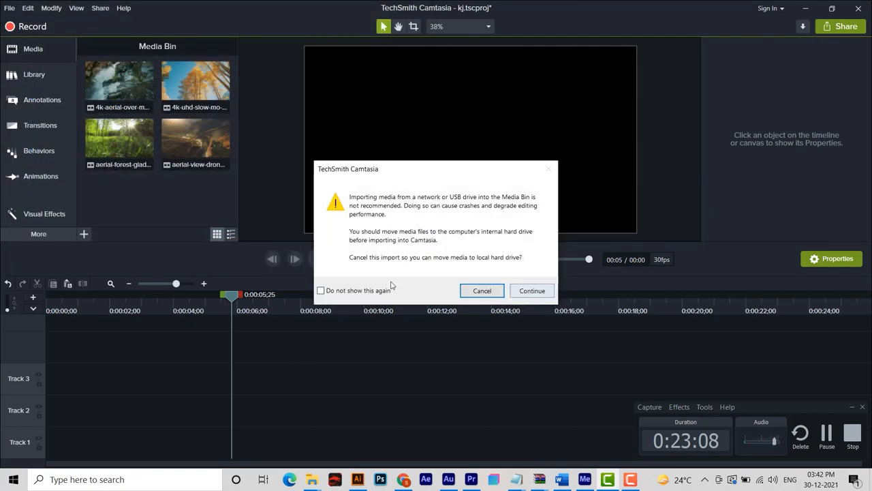
pyautogui.click(531, 291)
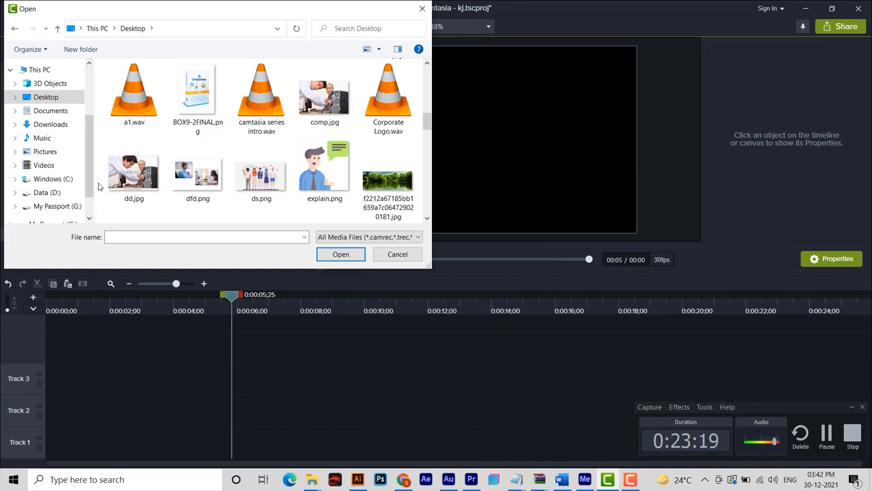
# Step: Import the images dd.jpg, dfd.png and ds.png from the Desktop into the media bin
pyautogui.click(112, 188)
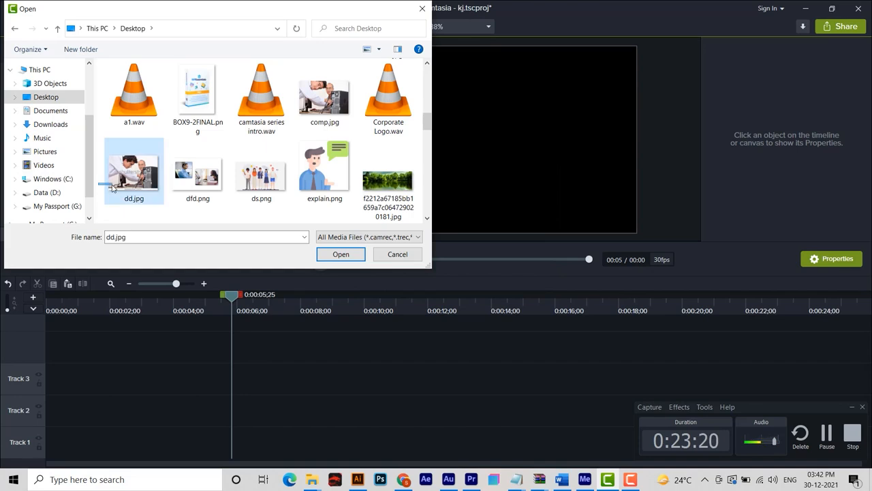
pyautogui.keyDown('ctrl'); pyautogui.click(199, 185); pyautogui.keyUp('ctrl')
pyautogui.keyDown('ctrl'); pyautogui.click(263, 187); pyautogui.keyUp('ctrl')
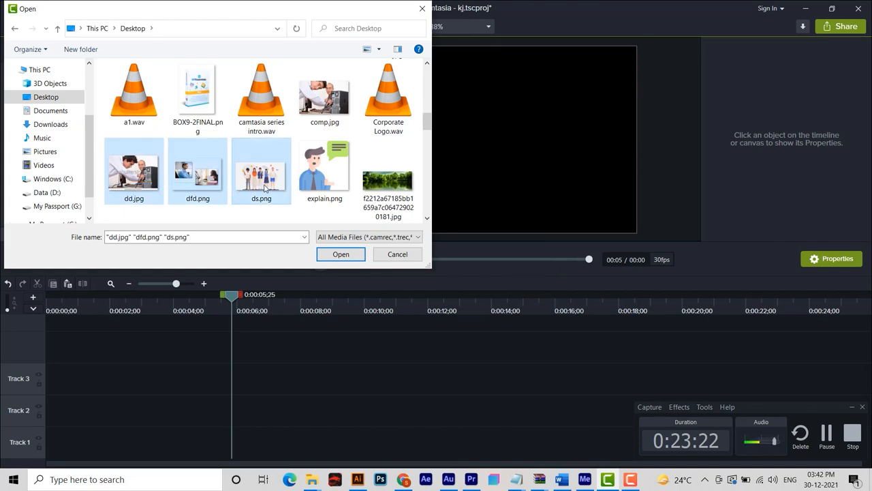
pyautogui.click(341, 255)
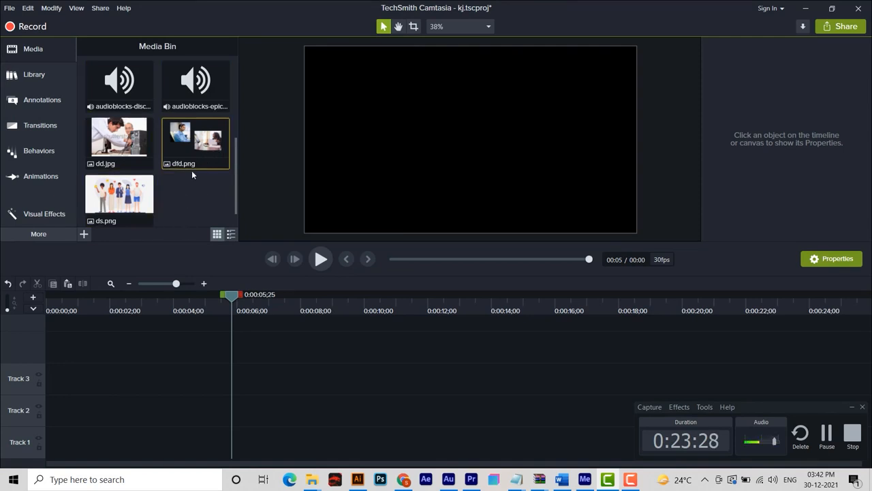
# Step: Place the 4k-aerial-over-majestic-waterfall video at the start of Track 2 and the 4k-uhd-slow-mo trees video directly after it
pyautogui.click(117, 140)
pyautogui.click(176, 128)
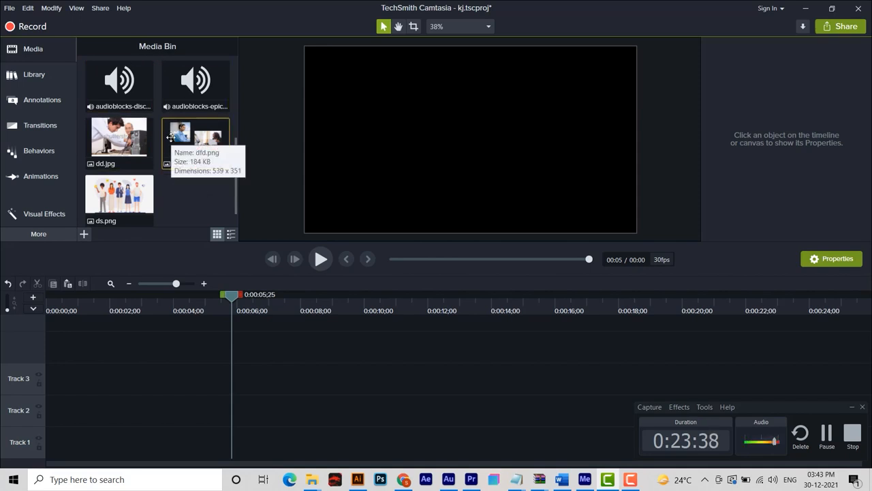
pyautogui.scroll(5, 168, 178)
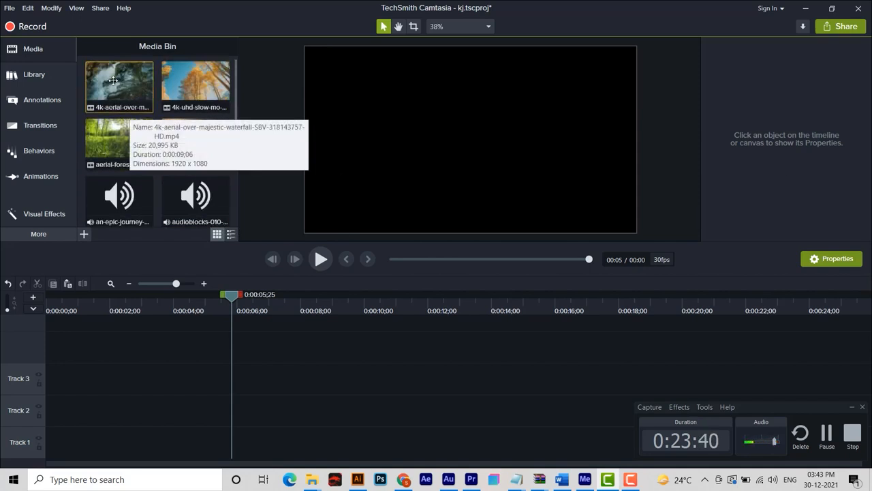
pyautogui.moveTo(114, 78); pyautogui.dragTo(35, 424)
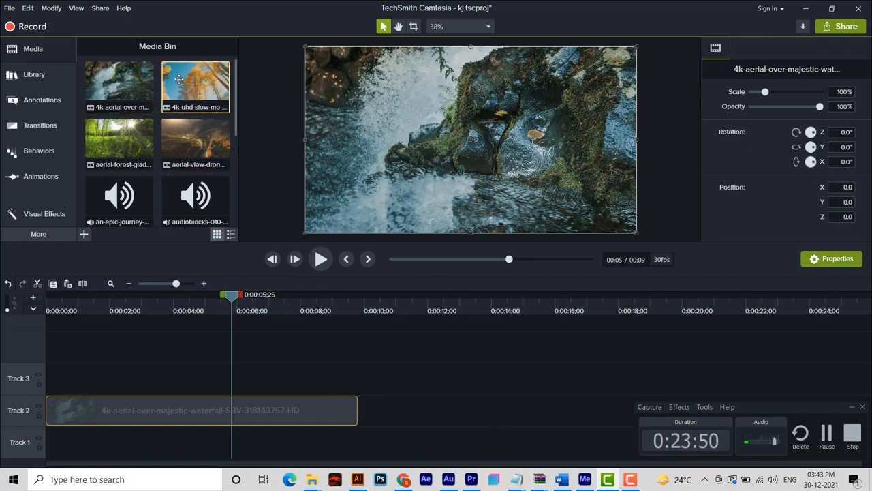
pyautogui.moveTo(180, 80); pyautogui.dragTo(359, 415)
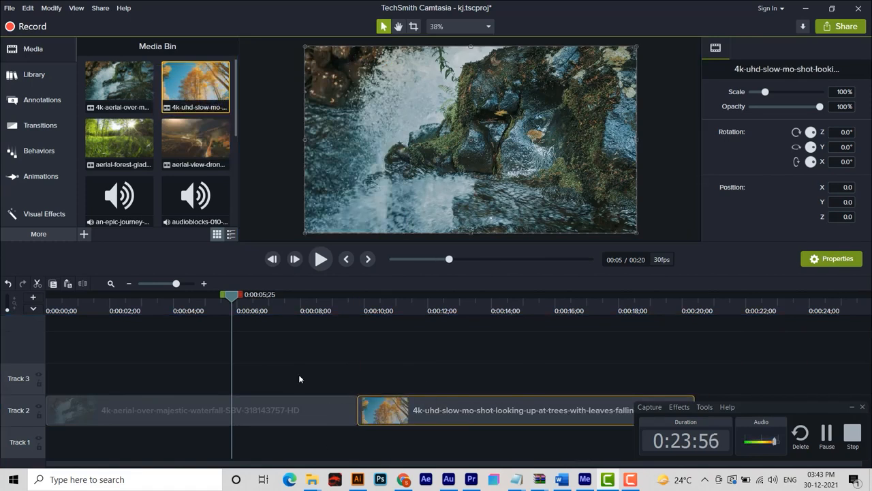
# Step: Add the an-epic-journey audio at the start of Track 1 and play the timeline from the beginning
pyautogui.moveTo(117, 197); pyautogui.dragTo(23, 433)
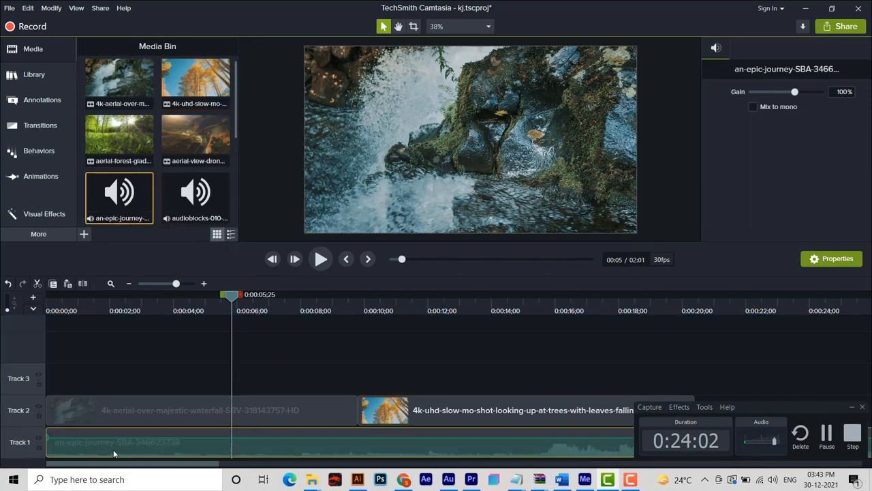
pyautogui.moveTo(87, 311); pyautogui.dragTo(14, 319)
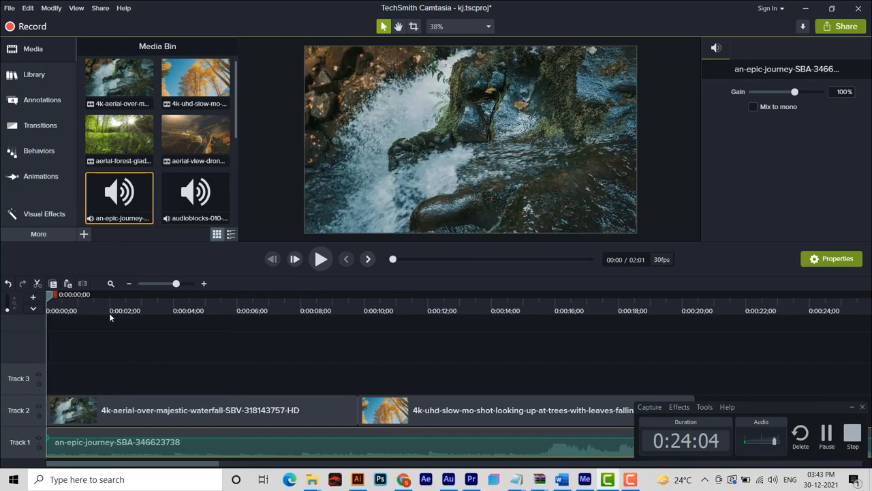
pyautogui.press('space')
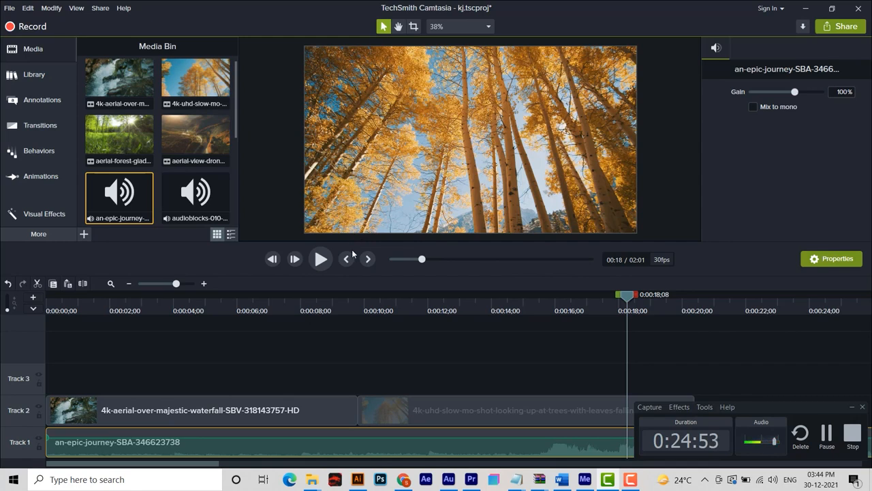
pyautogui.click(375, 325)
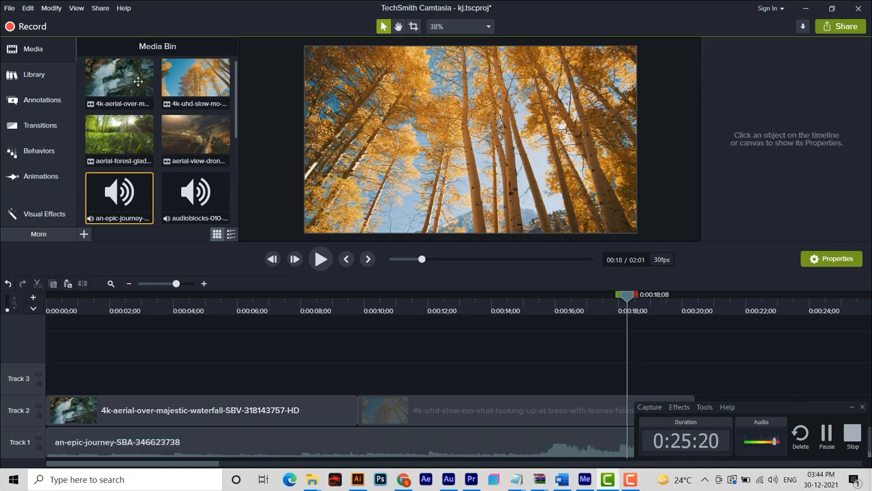
# Step: Browse the Library assets and the available annotation types
pyautogui.click(34, 75)
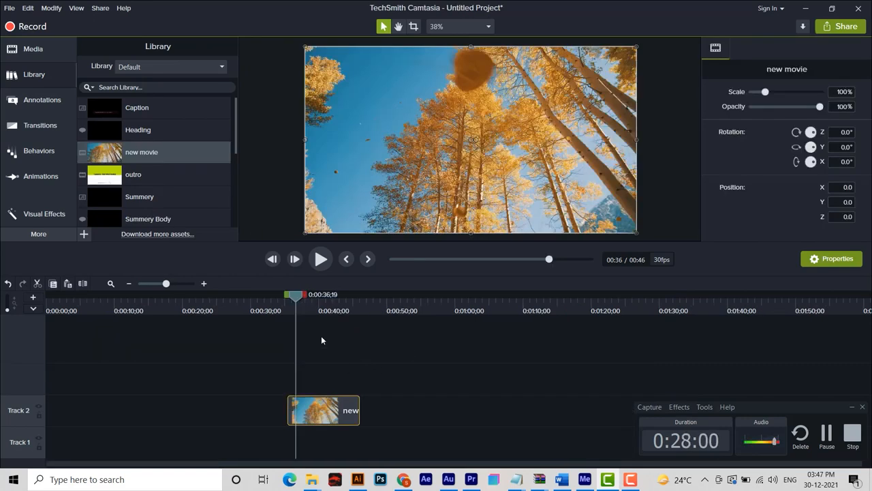
pyautogui.click(35, 107)
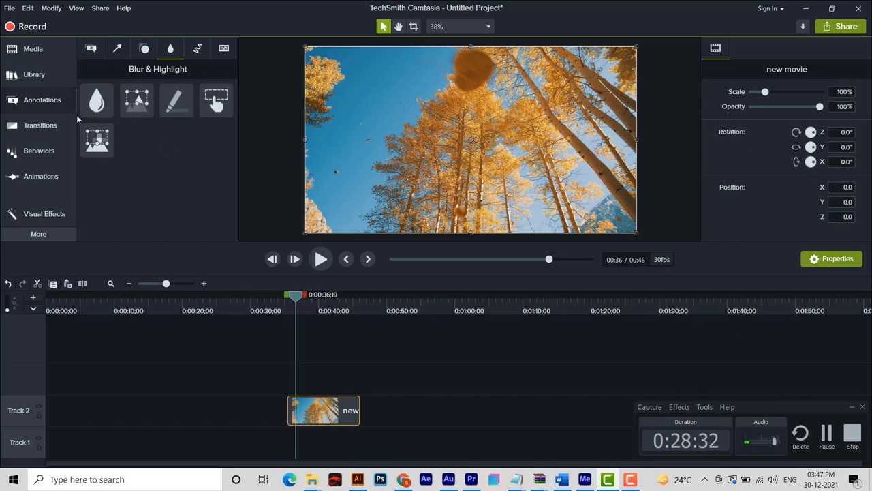
# Step: Add the purple speech bubble callout in the Basic style to the canvas, over the sky in the new movie clip
pyautogui.click(44, 102)
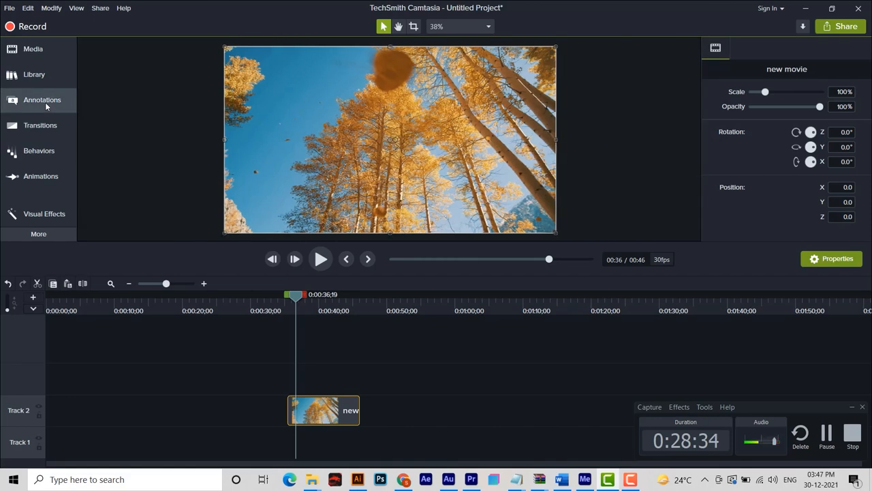
pyautogui.click(45, 103)
pyautogui.click(91, 48)
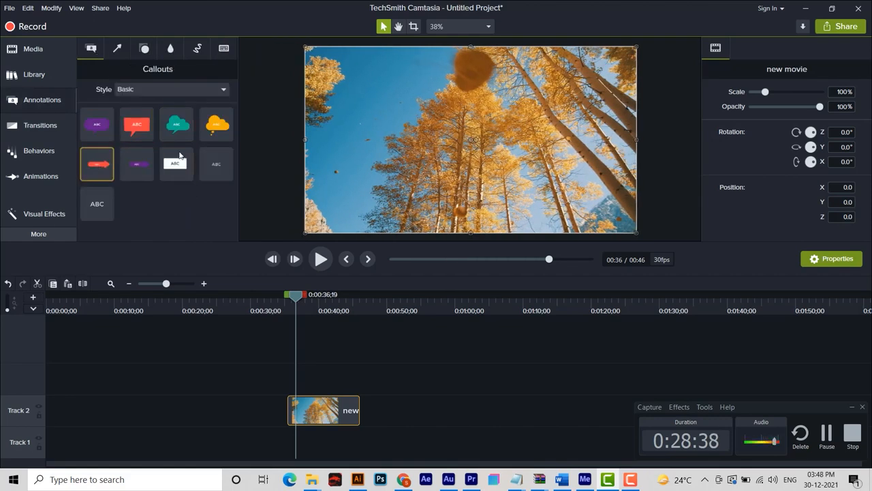
pyautogui.moveTo(103, 136); pyautogui.dragTo(391, 96)
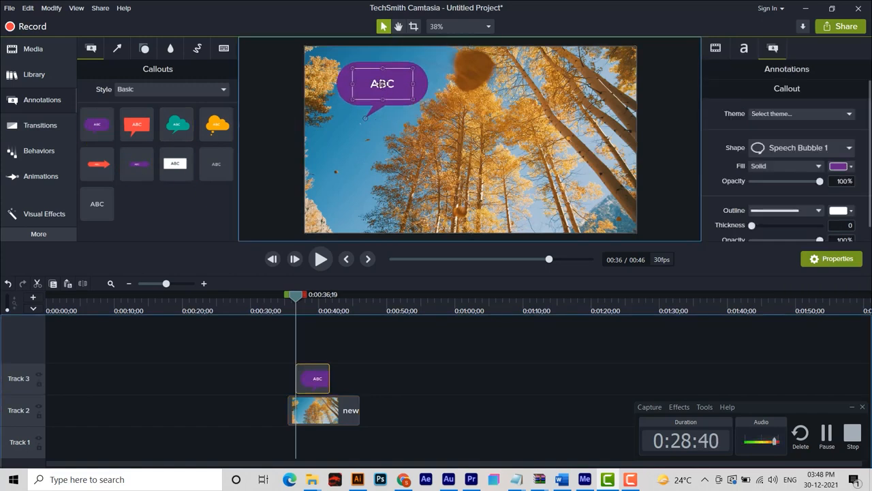
# Step: Add a plain text callout reading fgdfgfdg below the speech bubble and shift it right toward the trees
pyautogui.moveTo(97, 203); pyautogui.dragTo(337, 174)
pyautogui.doubleClick(335, 164)
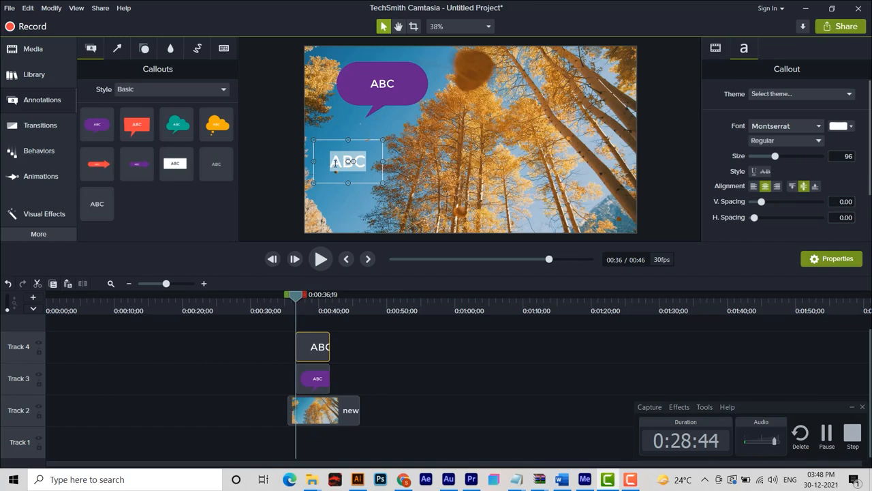
pyautogui.write('fgdfgfdg')
pyautogui.click(428, 180)
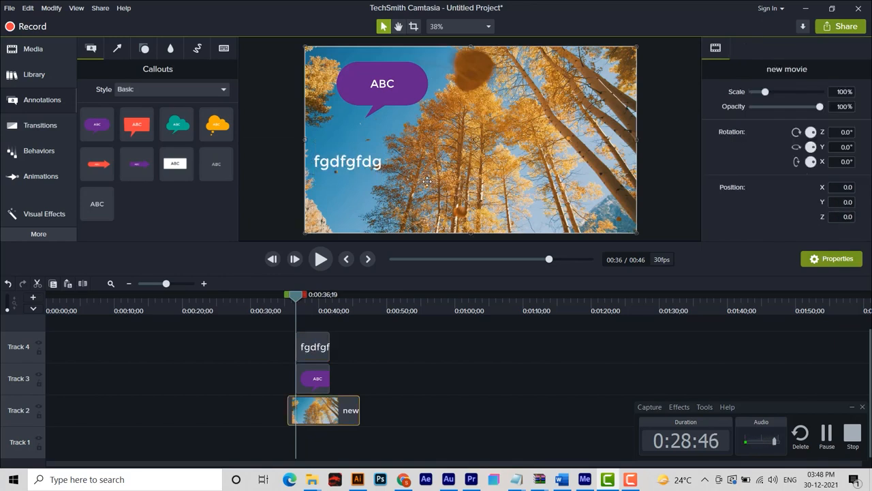
pyautogui.moveTo(363, 164); pyautogui.dragTo(397, 164)
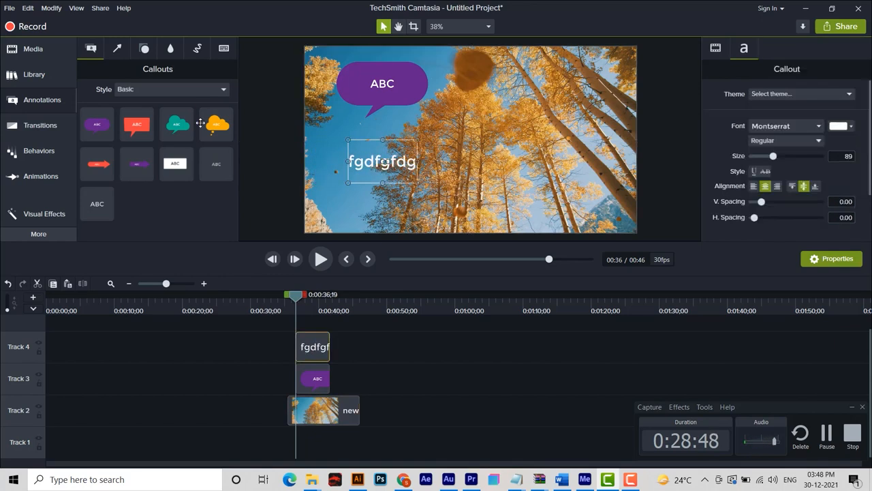
# Step: Add the green Basic arrow to the canvas, running diagonally just below the text callout
pyautogui.click(117, 47)
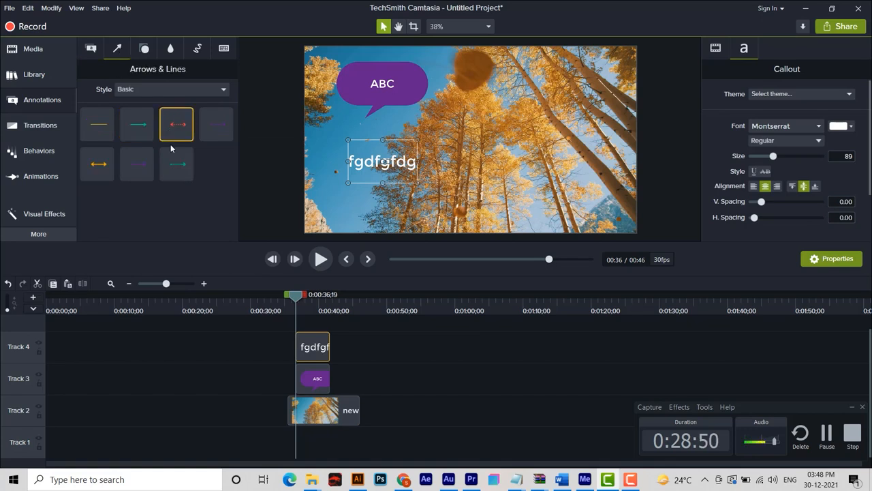
pyautogui.moveTo(137, 132); pyautogui.dragTo(365, 199)
# Step: Add a white ellipse and an overlapping white rectangle in the Basic style over the trees right of the text
pyautogui.click(140, 49)
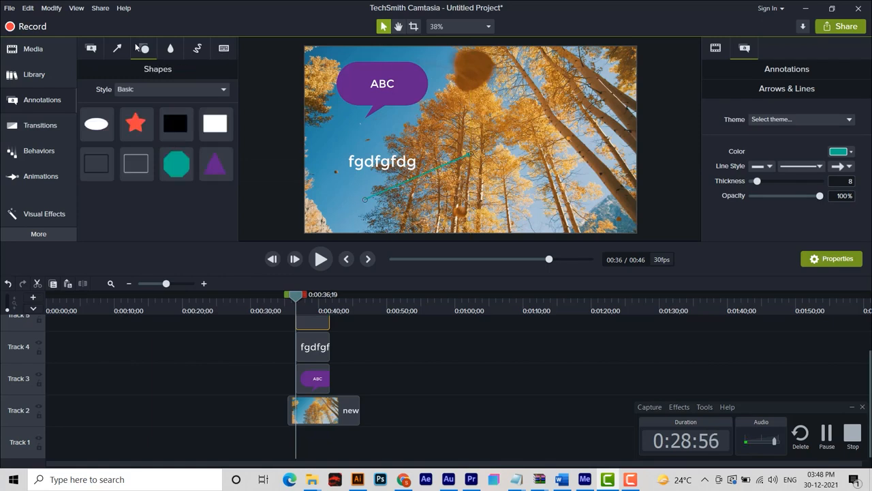
pyautogui.moveTo(96, 123); pyautogui.dragTo(605, 188)
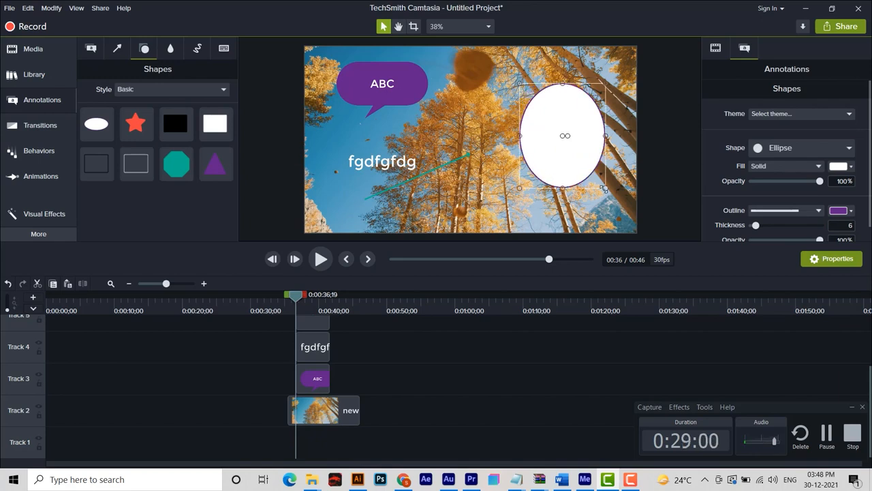
pyautogui.moveTo(215, 123)
pyautogui.mouseDown()
pyautogui.moveTo(504, 115)
pyautogui.moveTo(591, 182)
pyautogui.mouseUp()
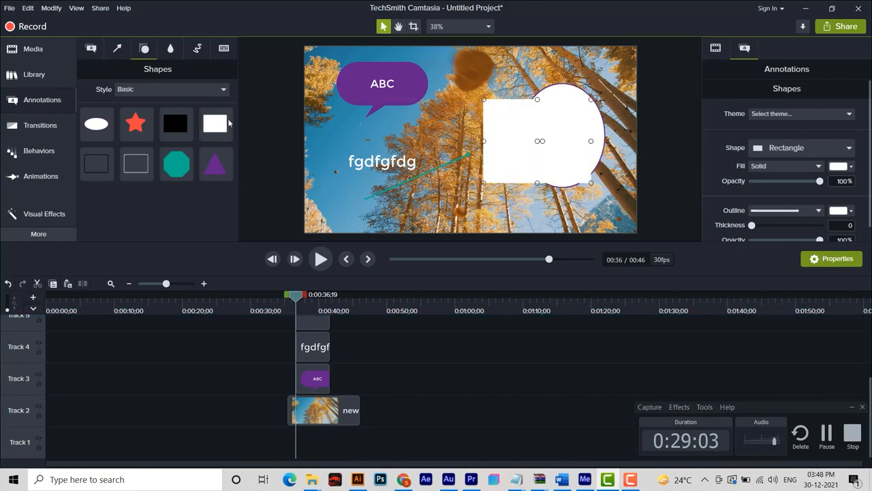
# Step: Place a blur annotation over the fgdfgfdg text callout
pyautogui.click(172, 51)
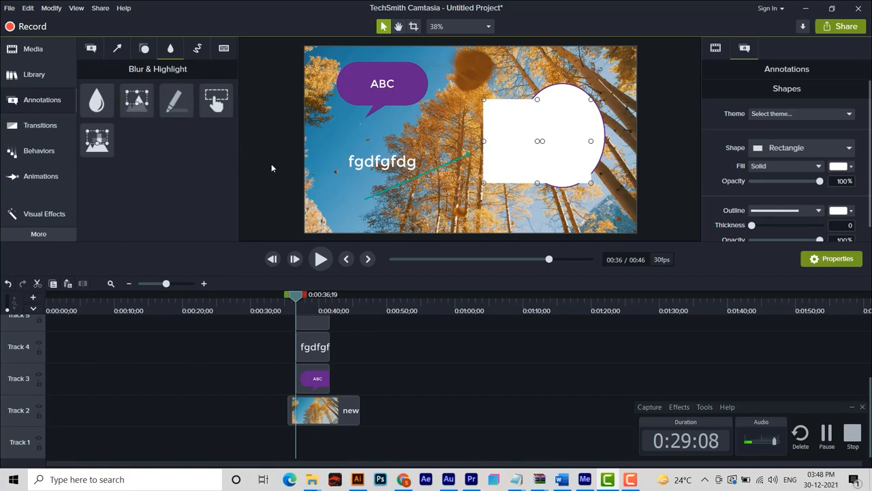
pyautogui.click(392, 168)
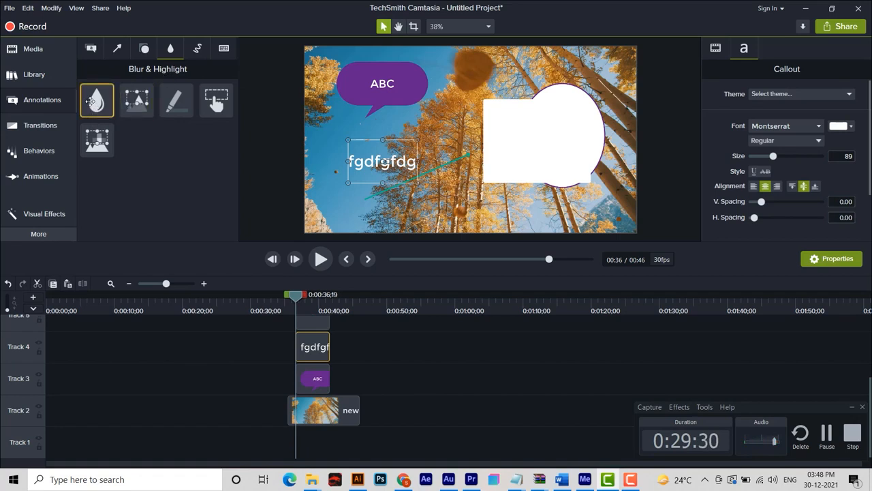
pyautogui.moveTo(90, 101); pyautogui.dragTo(390, 155)
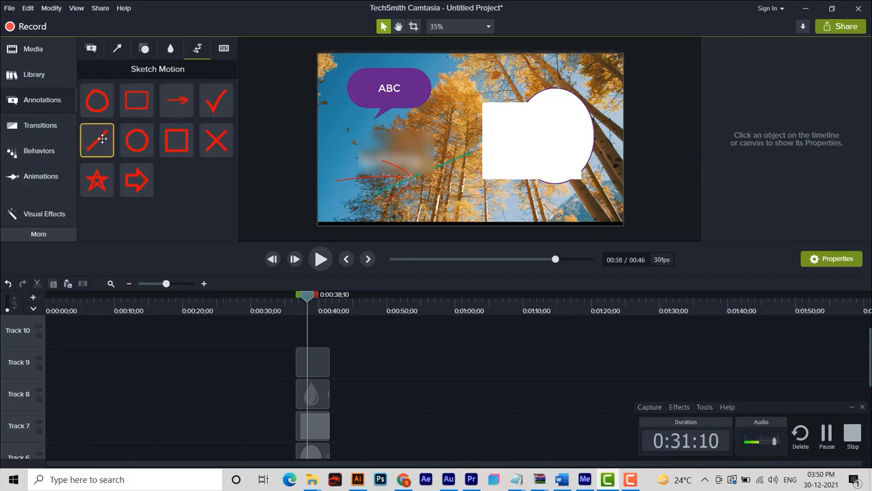
# Step: Browse the available transitions and the range of behaviors
pyautogui.click(19, 130)
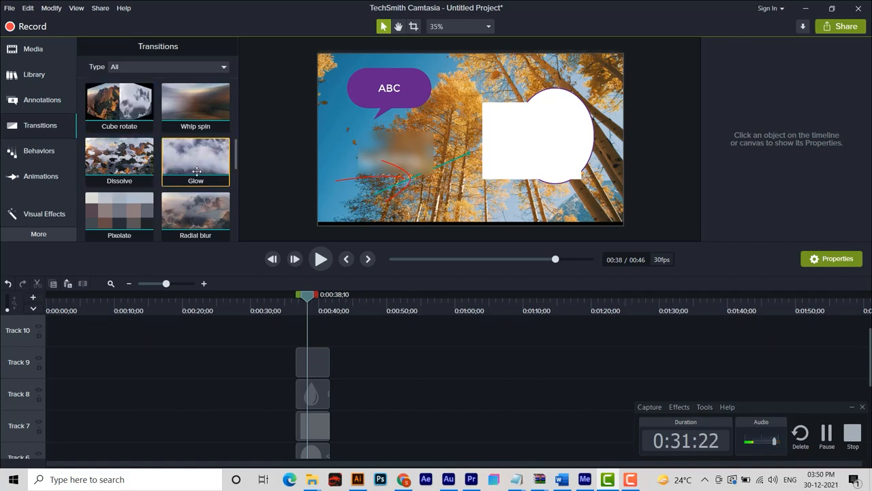
pyautogui.scroll(3, 176, 154)
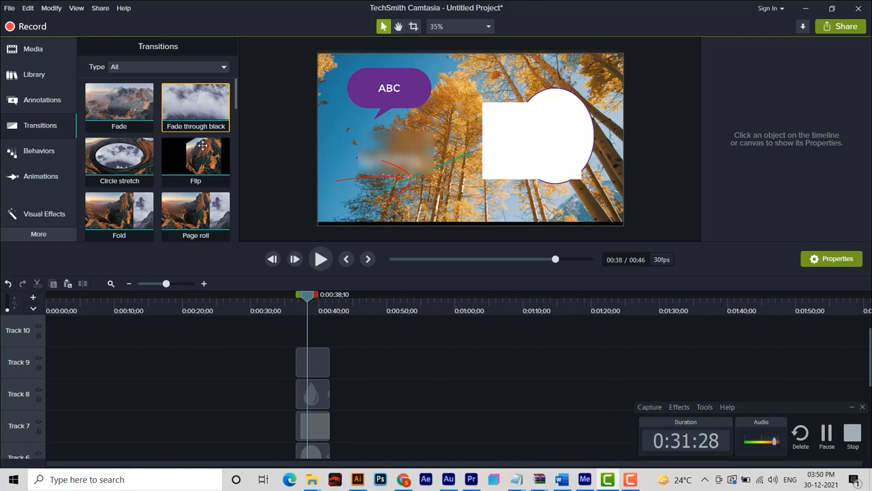
pyautogui.scroll(-1, 133, 151)
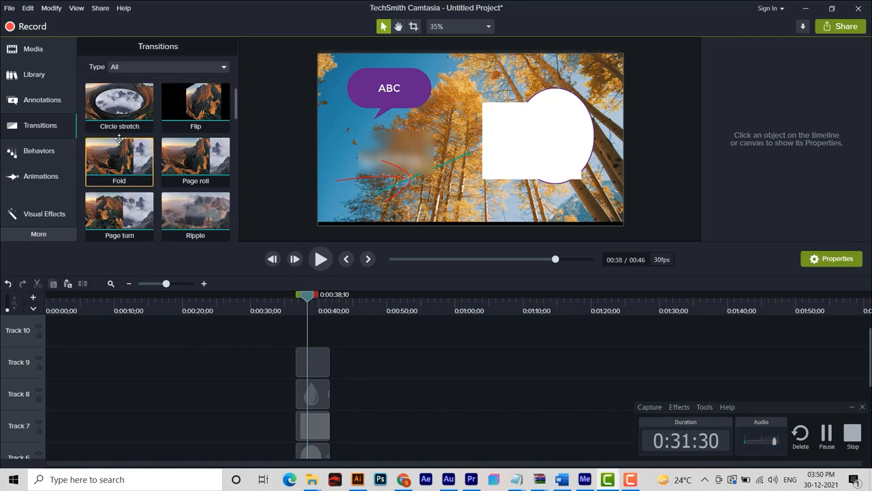
pyautogui.scroll(-1, 120, 138)
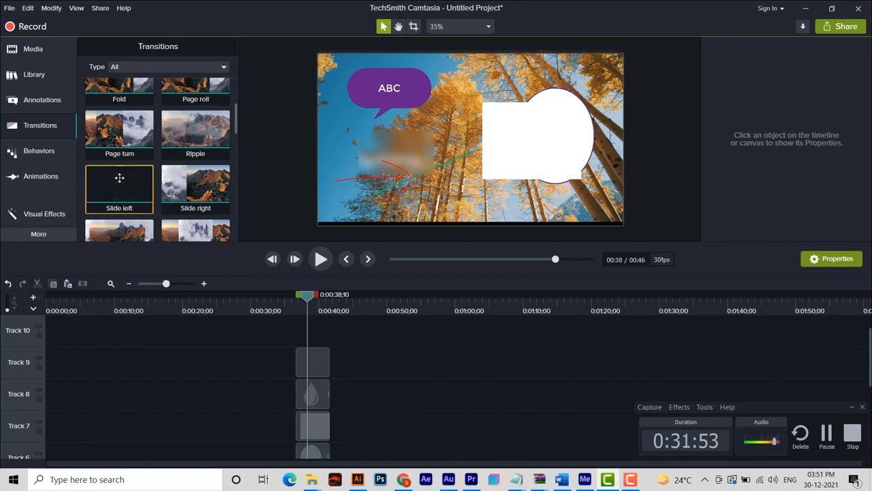
pyautogui.scroll(-3, 189, 185)
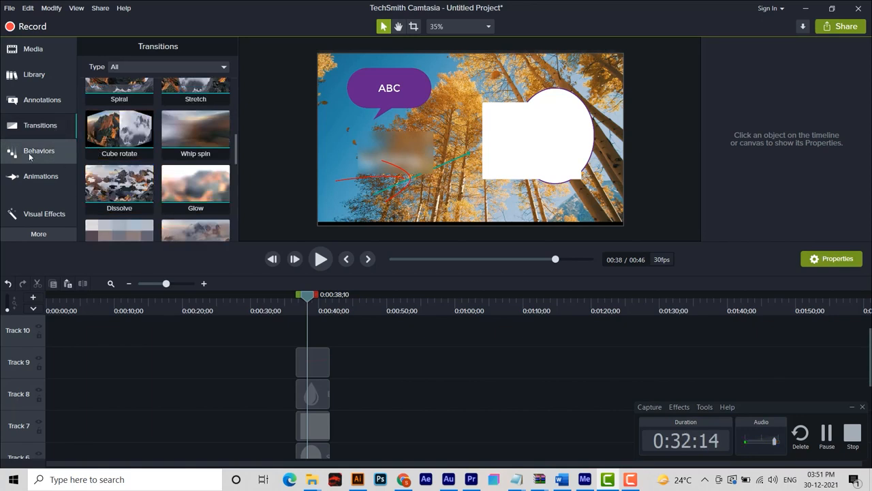
pyautogui.click(41, 152)
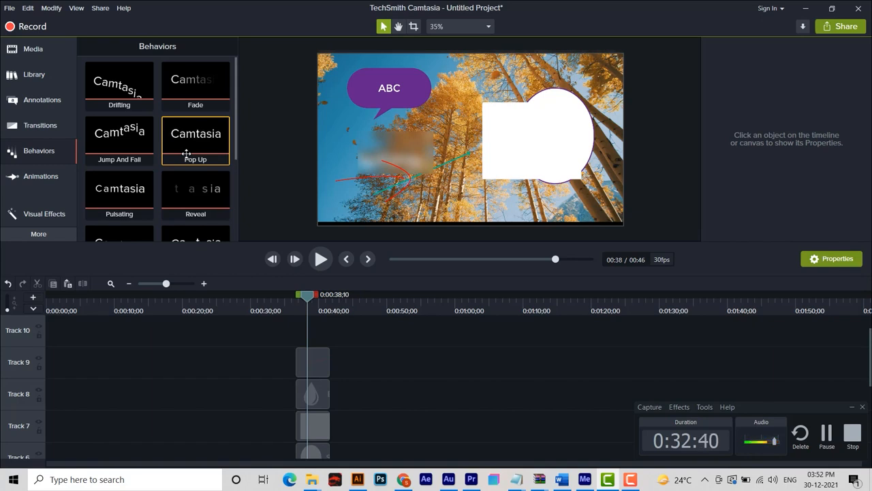
# Step: Rearrange the annotations, moving the white ellipse to the lower right corner of the video and the speech bubble slightly right
pyautogui.click(502, 170)
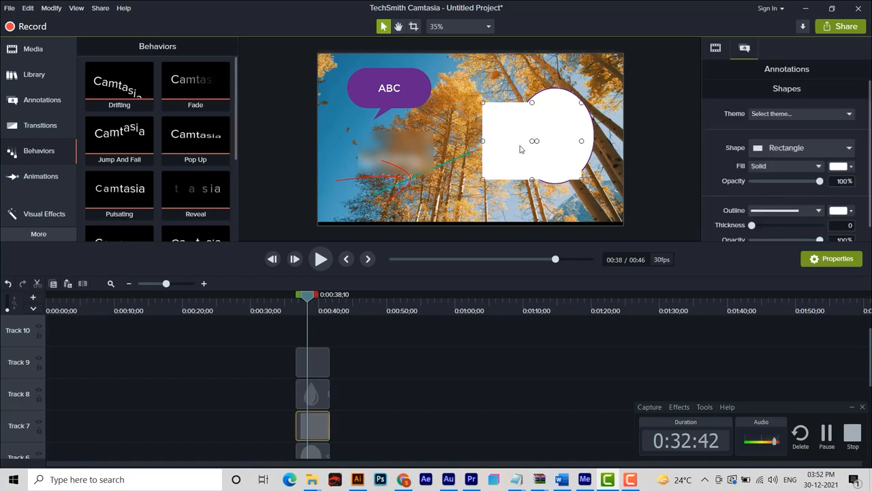
pyautogui.moveTo(501, 119); pyautogui.dragTo(458, 67)
pyautogui.moveTo(551, 145); pyautogui.dragTo(573, 190)
pyautogui.moveTo(477, 90); pyautogui.dragTo(509, 142)
pyautogui.moveTo(388, 89); pyautogui.dragTo(410, 94)
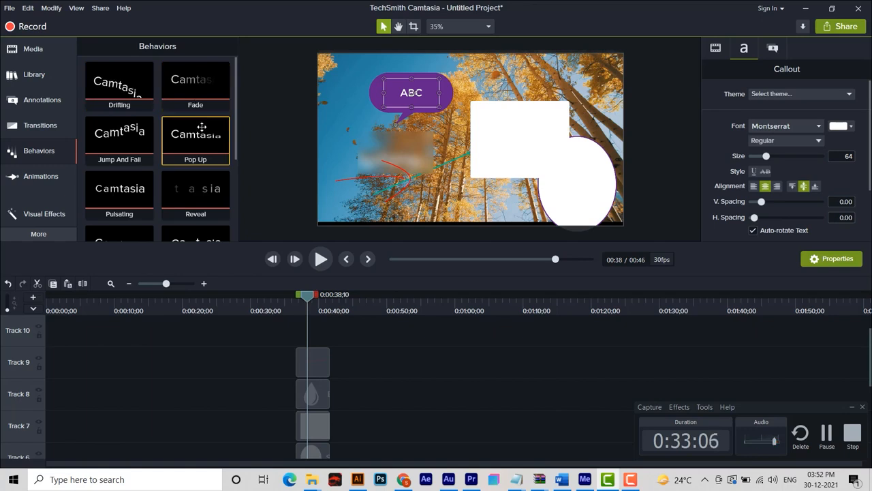
# Step: Nudge the white rectangle slightly upward and apply the Pulsating behavior to it
pyautogui.scroll(-1, 209, 157)
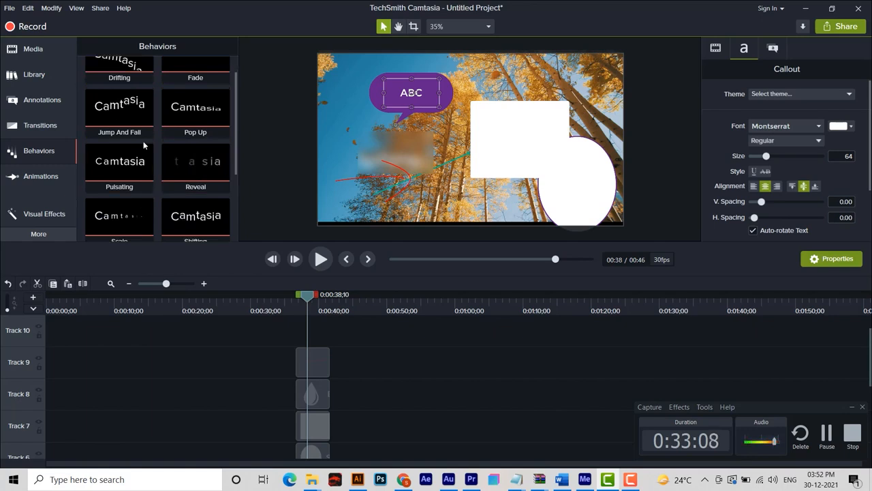
pyautogui.scroll(1, 145, 145)
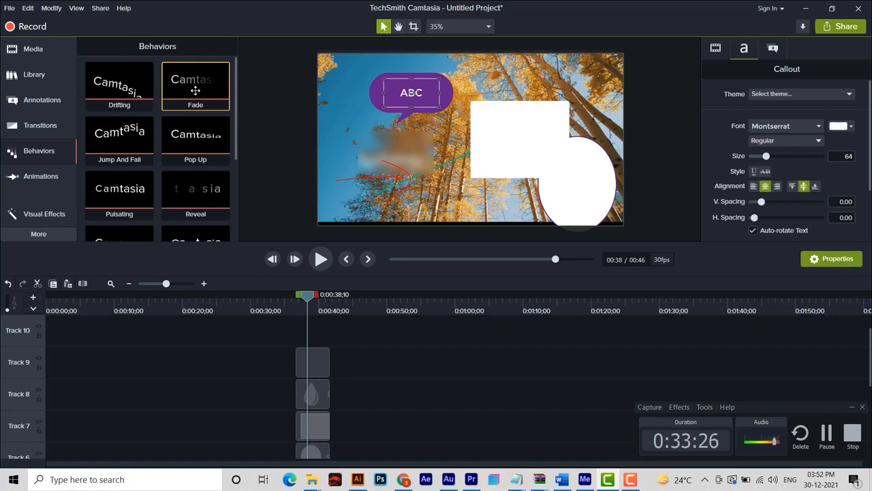
pyautogui.scroll(-1, 124, 142)
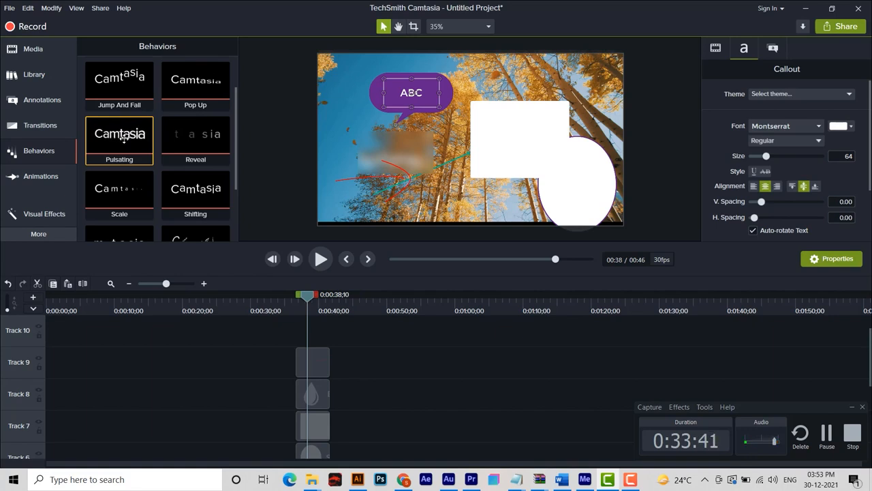
pyautogui.click(512, 129)
pyautogui.moveTo(497, 130)
pyautogui.mouseDown()
pyautogui.moveTo(515, 104)
pyautogui.moveTo(492, 113)
pyautogui.moveTo(508, 129)
pyautogui.mouseUp()
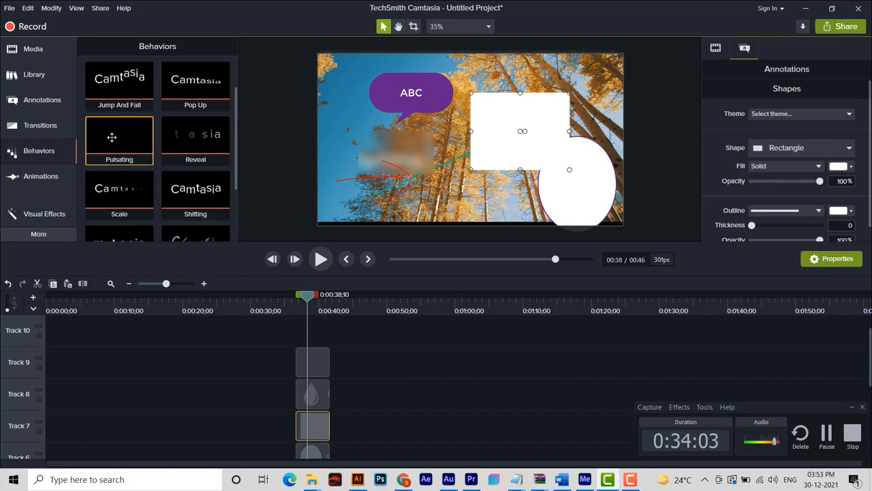
pyautogui.moveTo(119, 139); pyautogui.dragTo(485, 116)
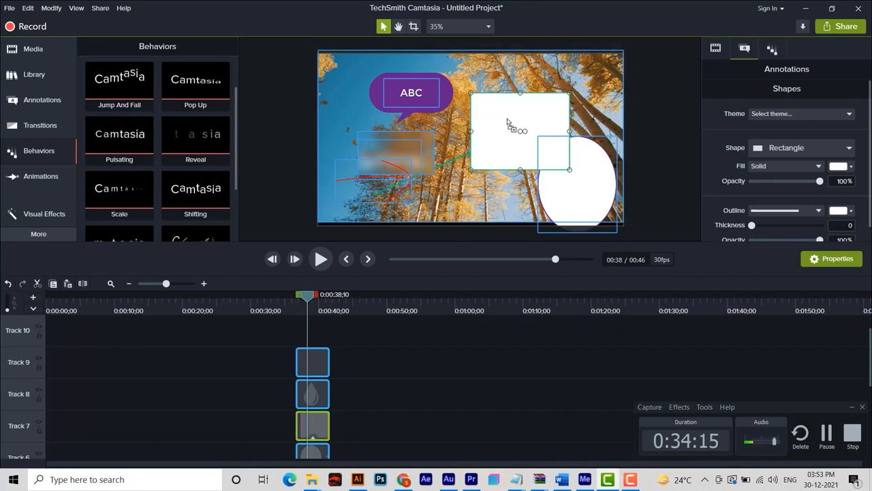
pyautogui.moveTo(508, 122); pyautogui.dragTo(505, 128)
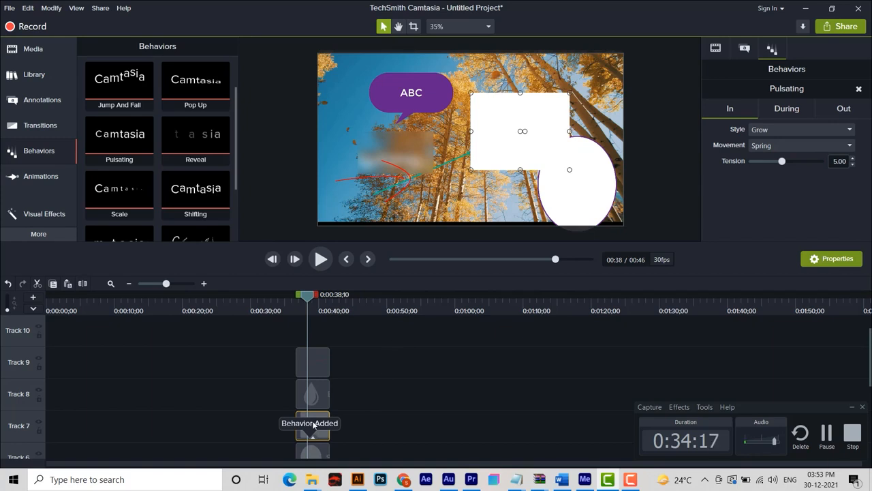
# Step: Play the timeline from the start of the annotation clips at about 0:00:36;18 to preview the rectangle's behavior
pyautogui.click(295, 310)
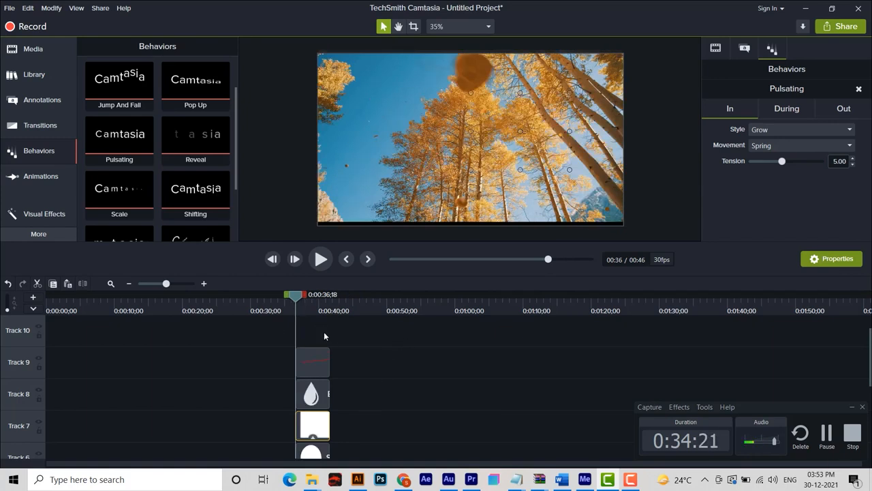
pyautogui.press('space')
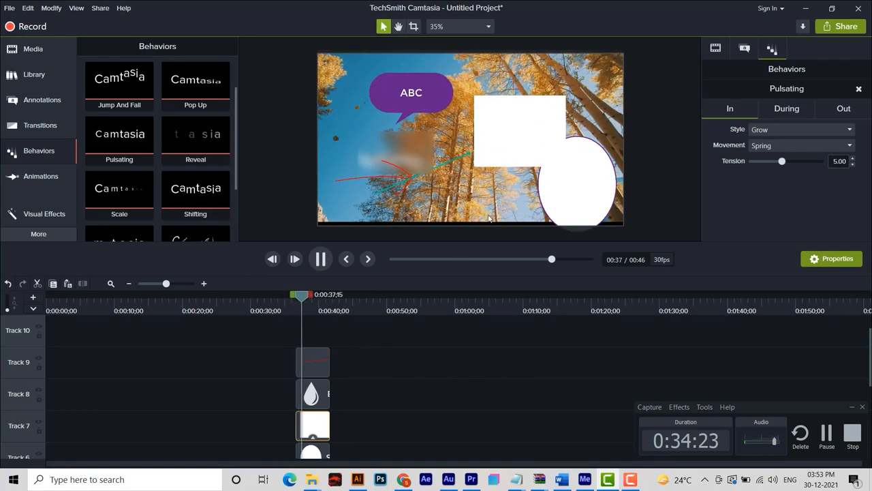
pyautogui.press('space')
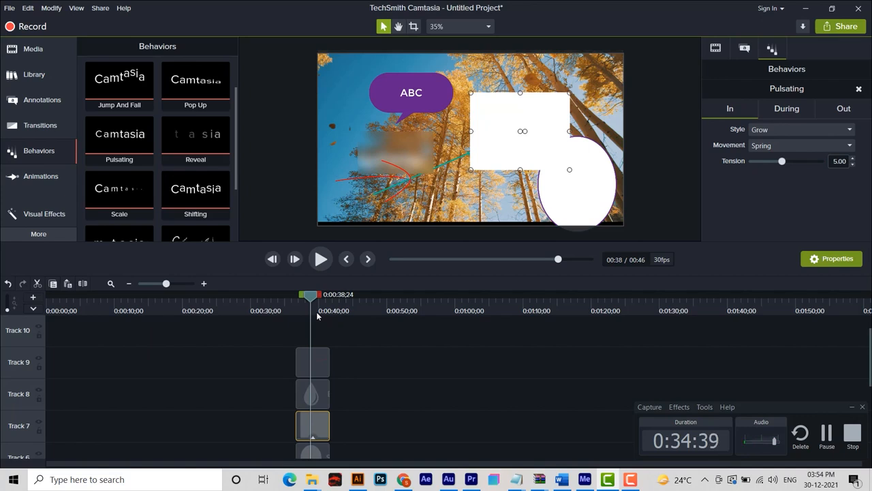
# Step: Add a Zoom-n-Pan animation at 0:00:38;24 by shrinking the zoom area from its upper-left corner, and preview it
pyautogui.click(41, 179)
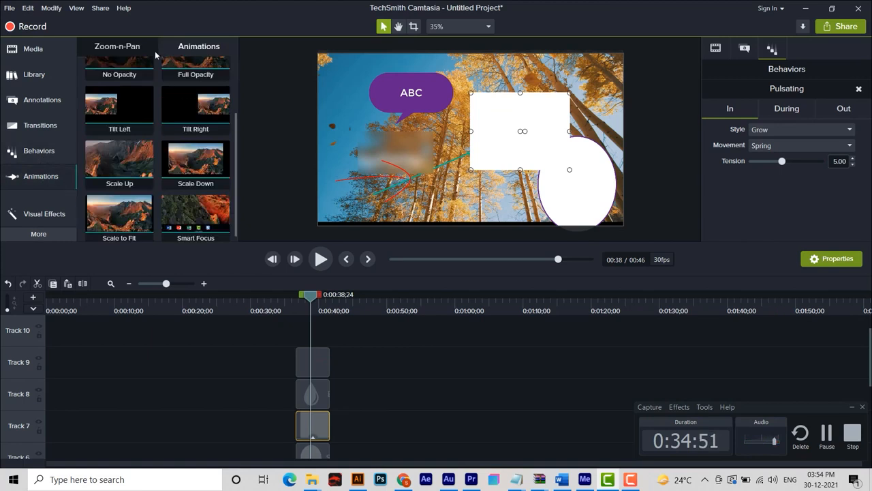
pyautogui.click(132, 48)
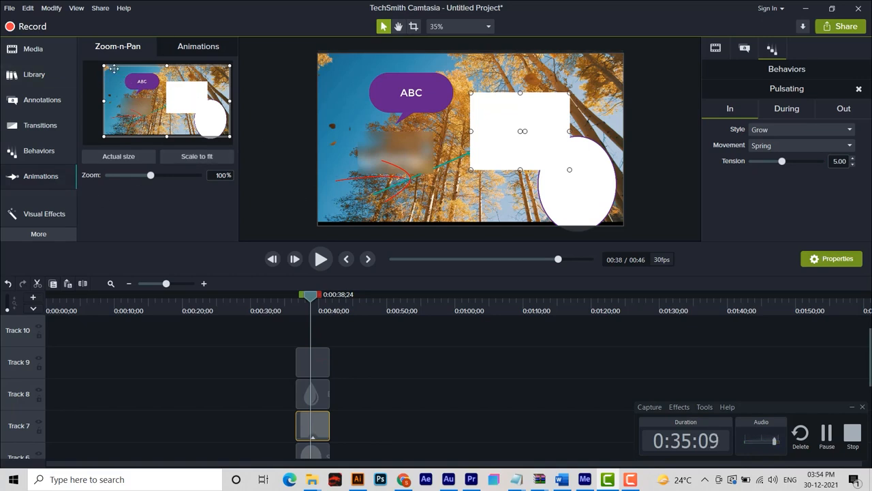
pyautogui.moveTo(114, 69); pyautogui.dragTo(168, 91)
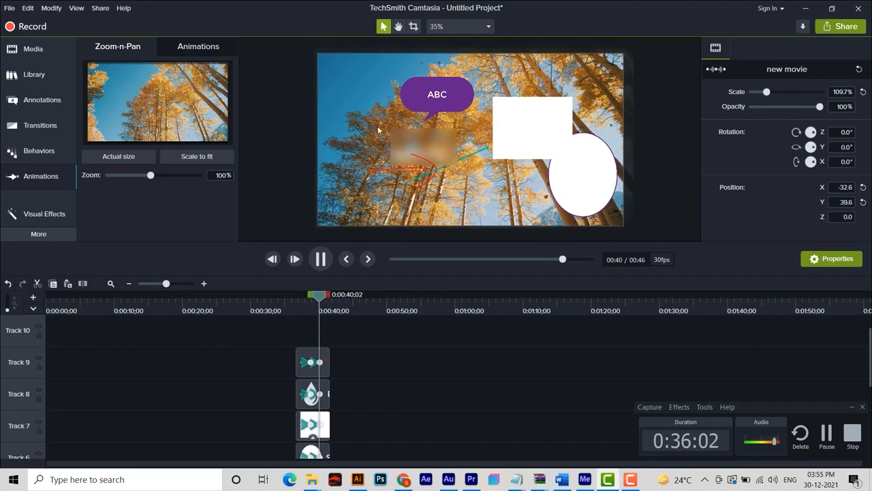
pyautogui.press('space')
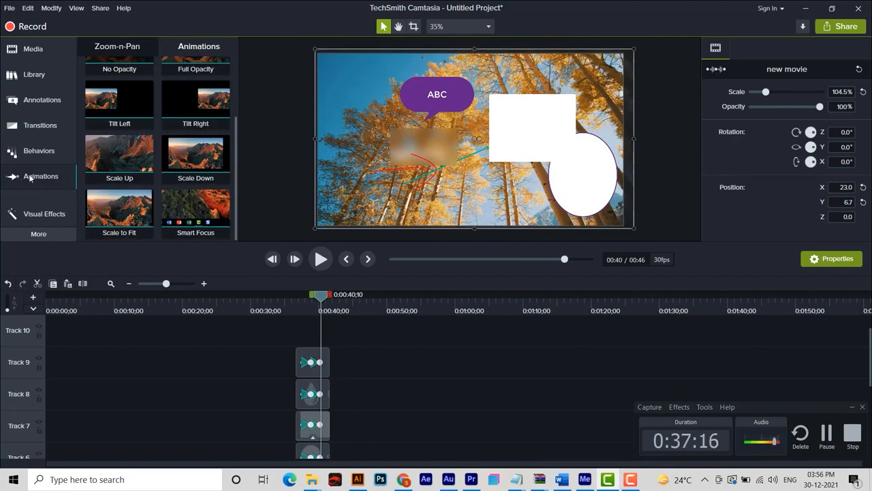
# Step: Apply the Drop Shadow and Border visual effects to the purple speech bubble callout
pyautogui.click(46, 217)
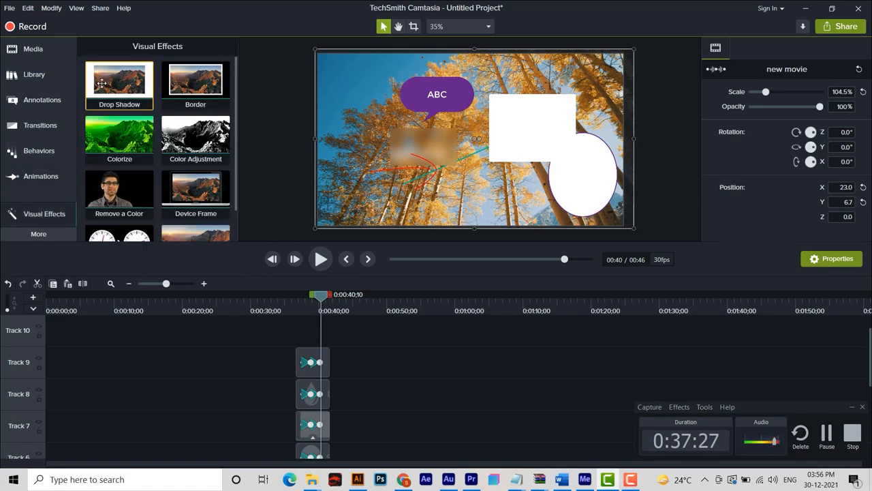
pyautogui.moveTo(103, 82); pyautogui.dragTo(433, 98)
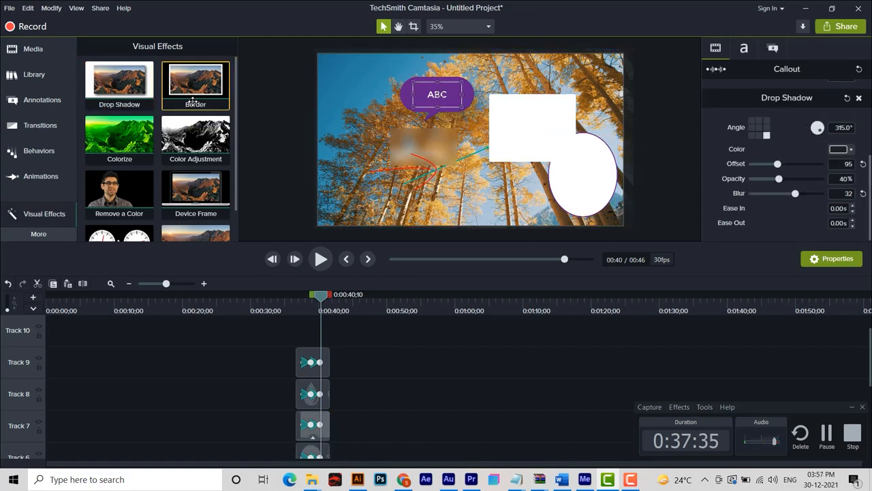
pyautogui.moveTo(172, 86); pyautogui.dragTo(428, 97)
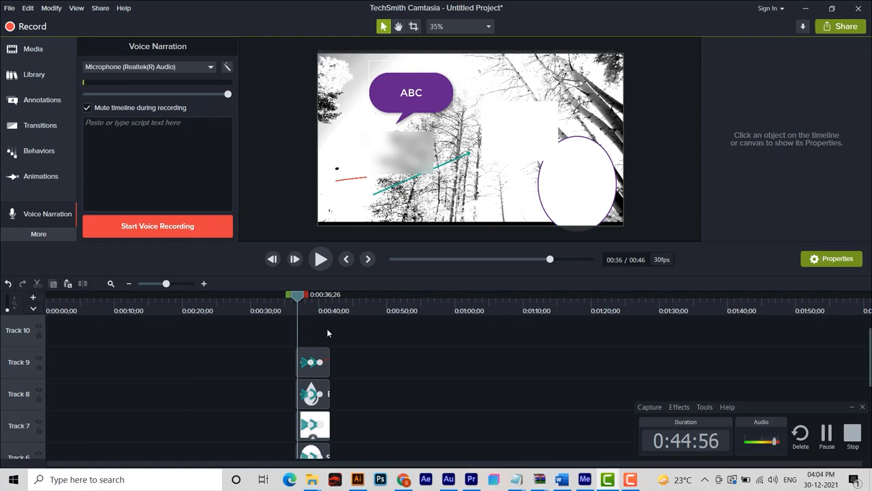
# Step: Review the Media Bin, Library, annotations, transitions and behaviors once more
pyautogui.click(42, 50)
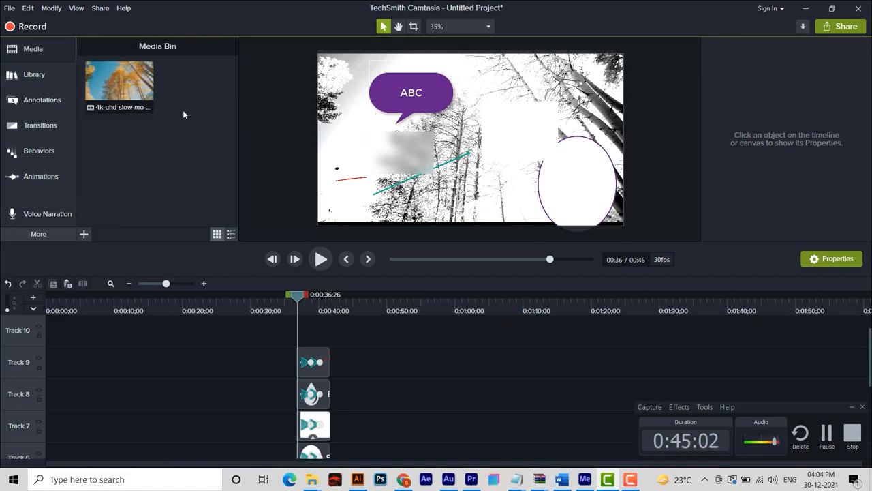
pyautogui.click(53, 77)
pyautogui.click(51, 100)
pyautogui.click(49, 126)
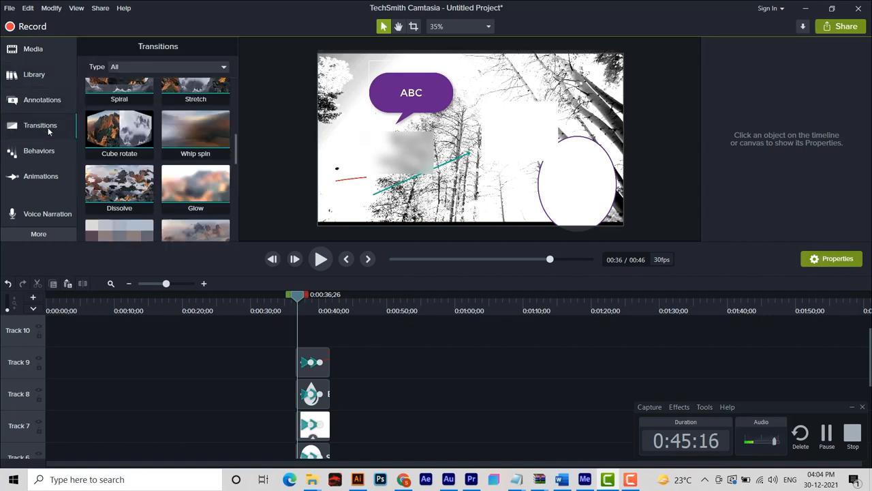
pyautogui.click(38, 153)
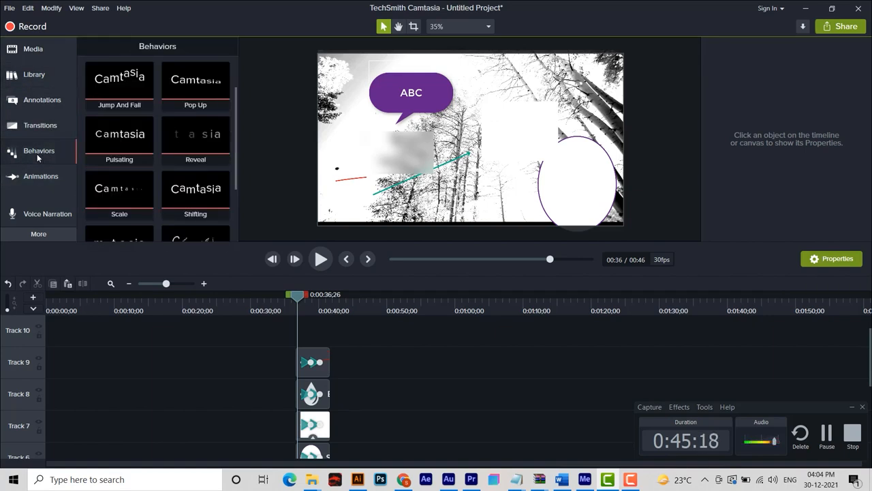